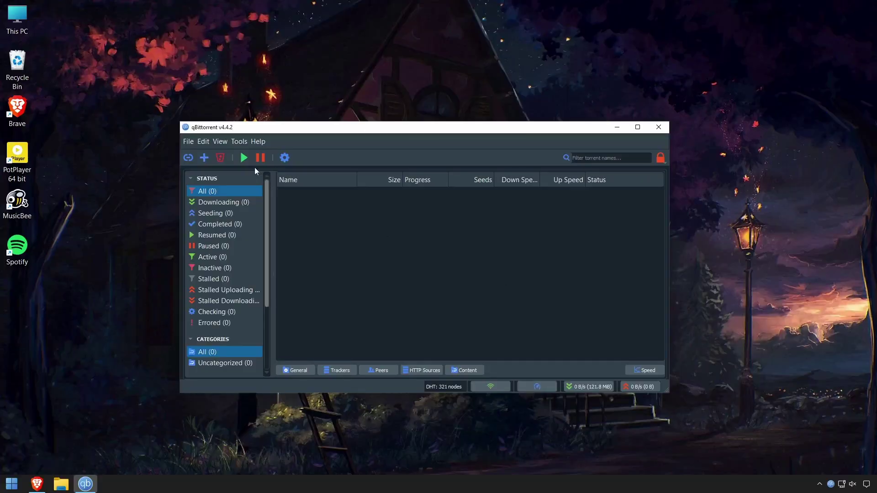
Enable Search Engine from the View menu and switch to the new Search tab
left_click(220, 142)
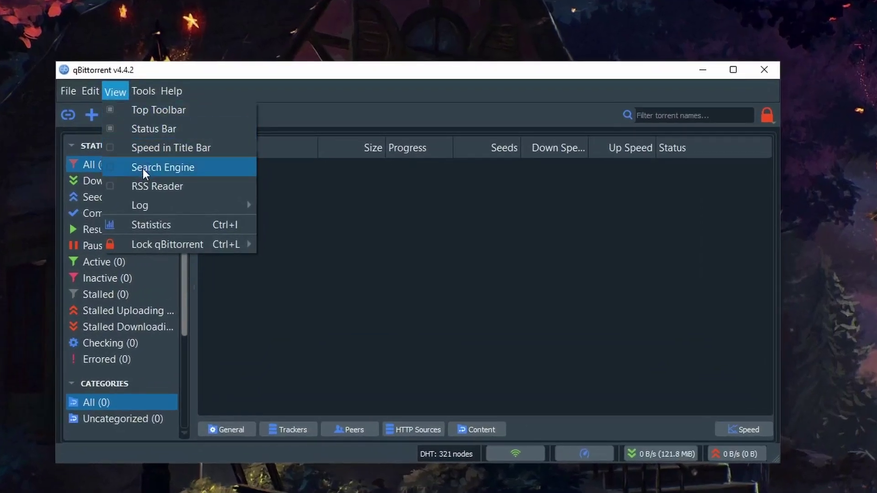
left_click(143, 168)
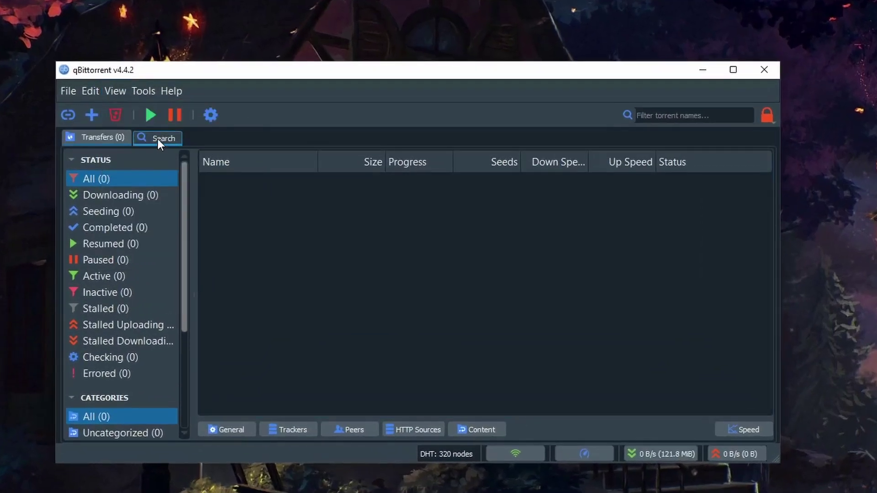
left_click(157, 139)
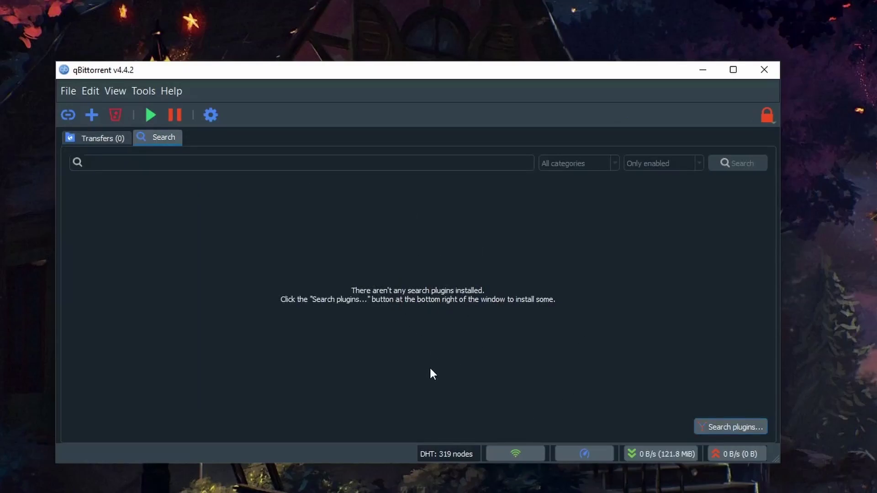
Install the standard search plugins and widen the Name column to review all nine
left_click(738, 429)
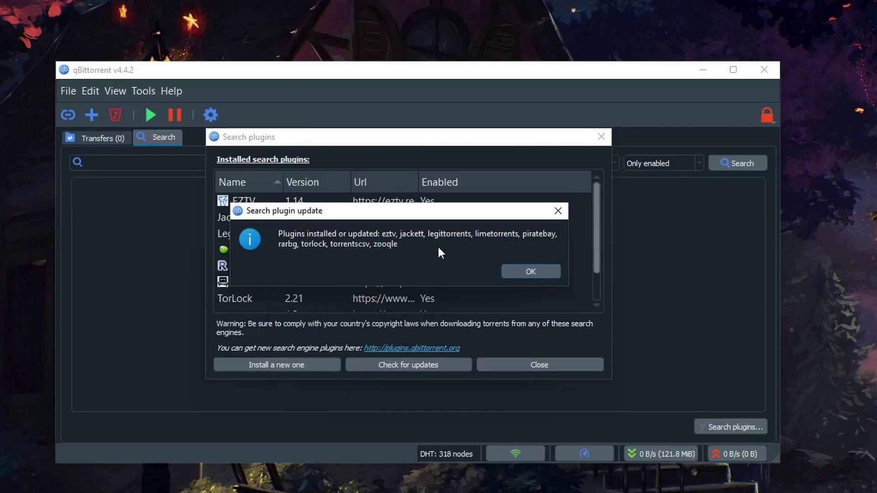
left_click(515, 270)
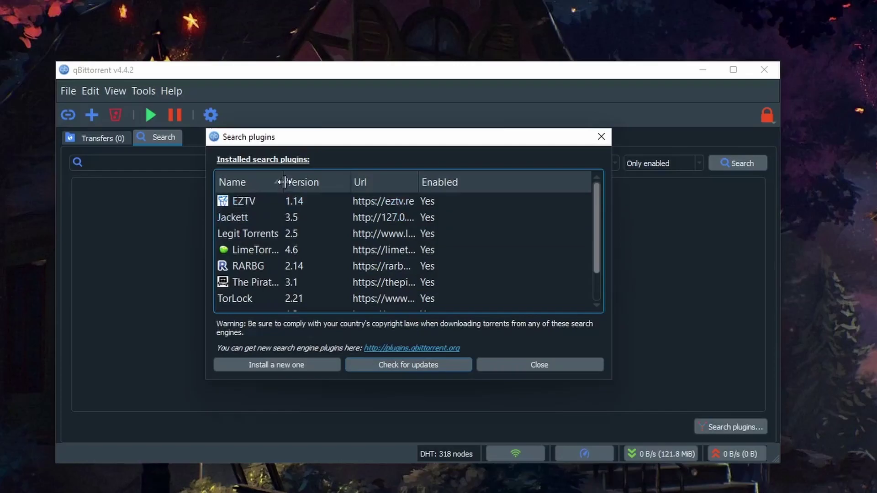
left_click_drag(283, 181, 348, 182)
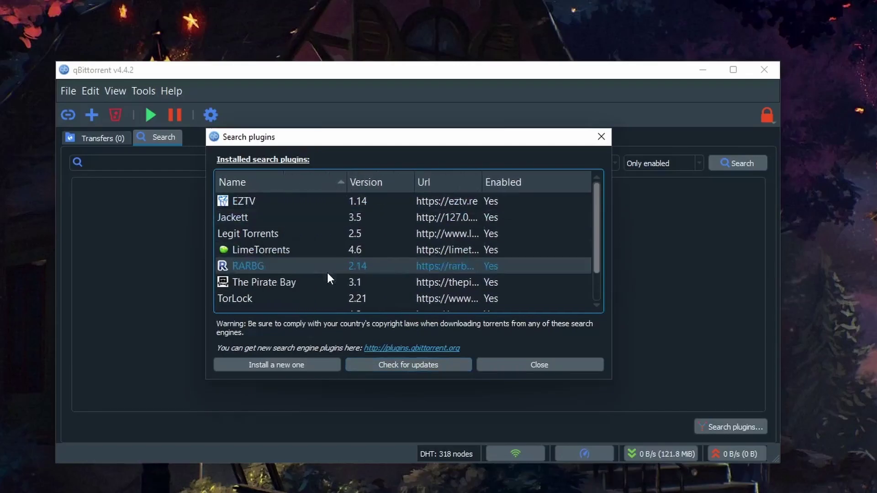
scroll(301, 291, "down", 1)
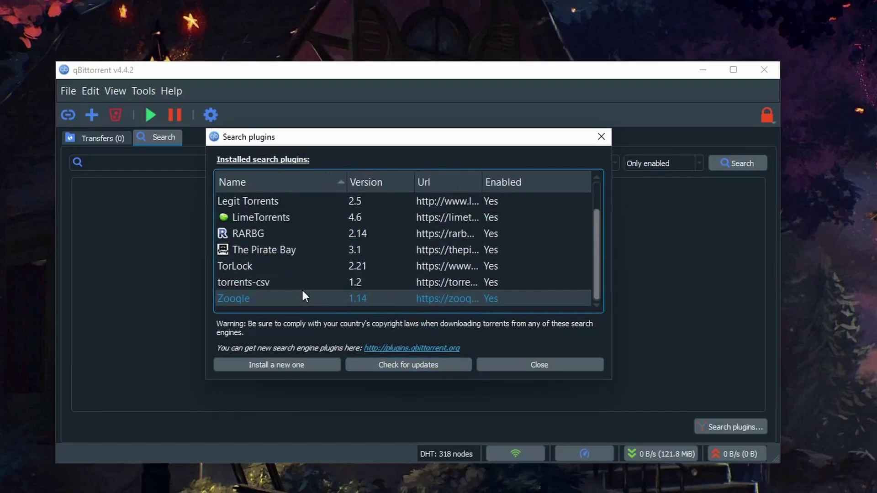
scroll(303, 296, "up", 1)
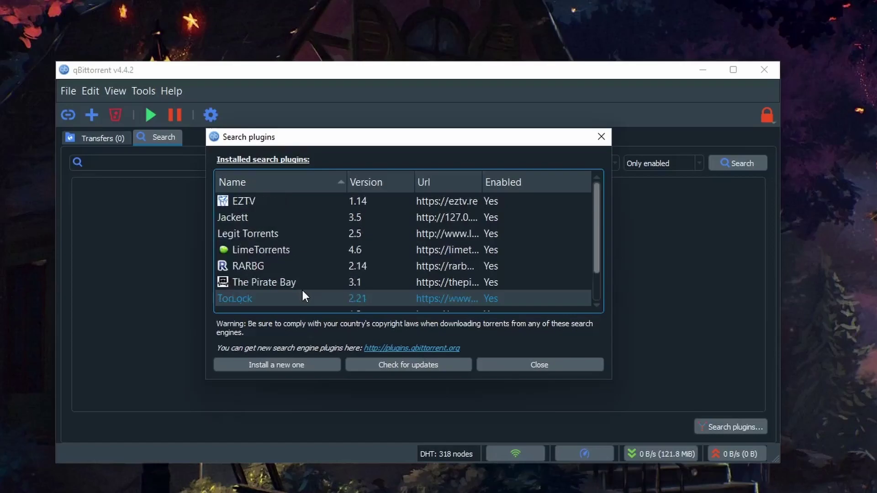
Search all enabled plugins for 'linux mint' and widen the results Name column
left_click(544, 361)
left_click(271, 165)
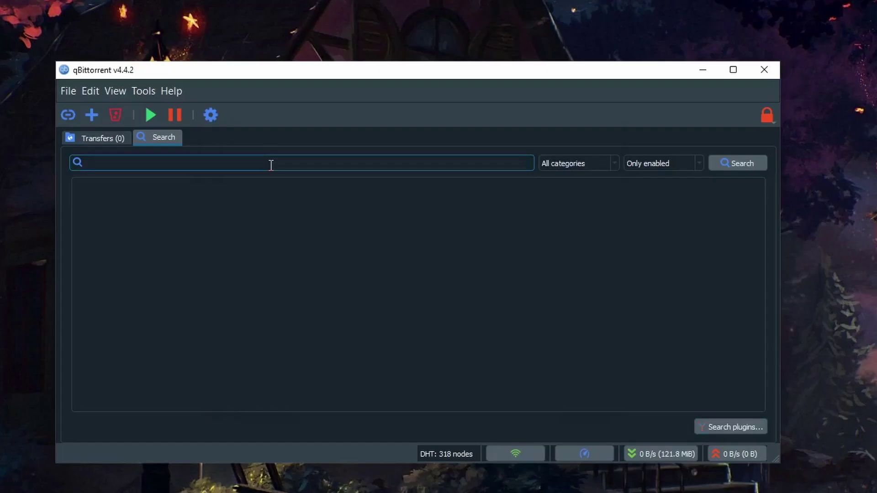
type("linux mint")
key("Return")
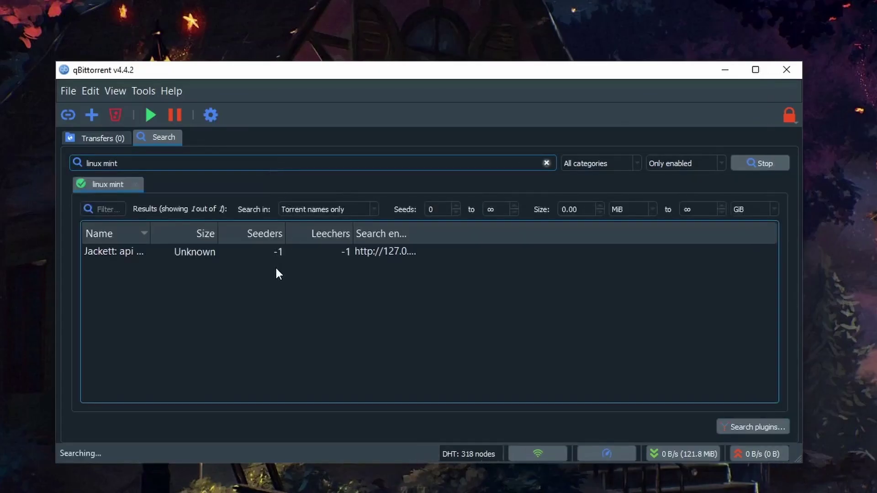
left_click_drag(150, 234, 302, 234)
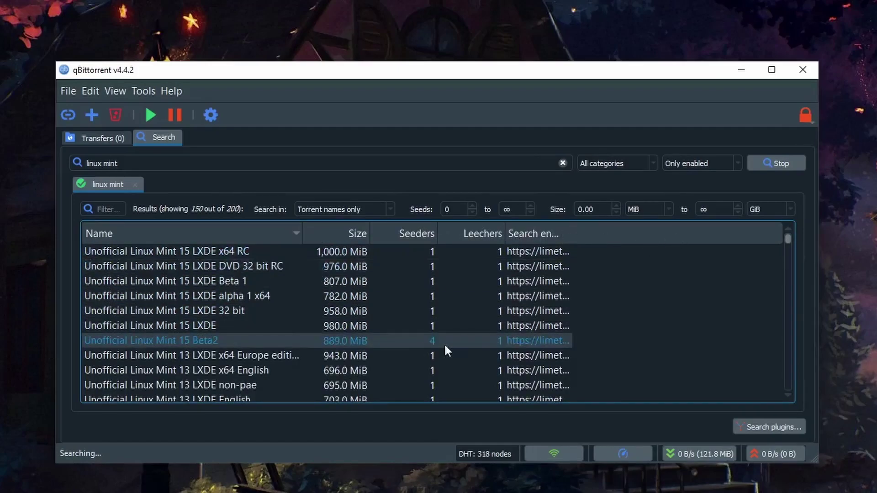
scroll(542, 354, "down", 10)
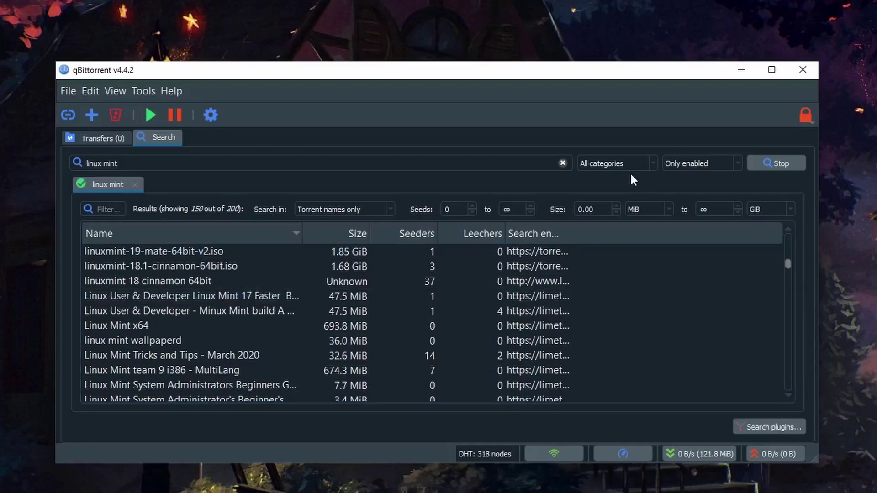
Rerun the 'linux mint' search with only the LimeTorrents plugin, then select the Seeds min/max fields
left_click(617, 165)
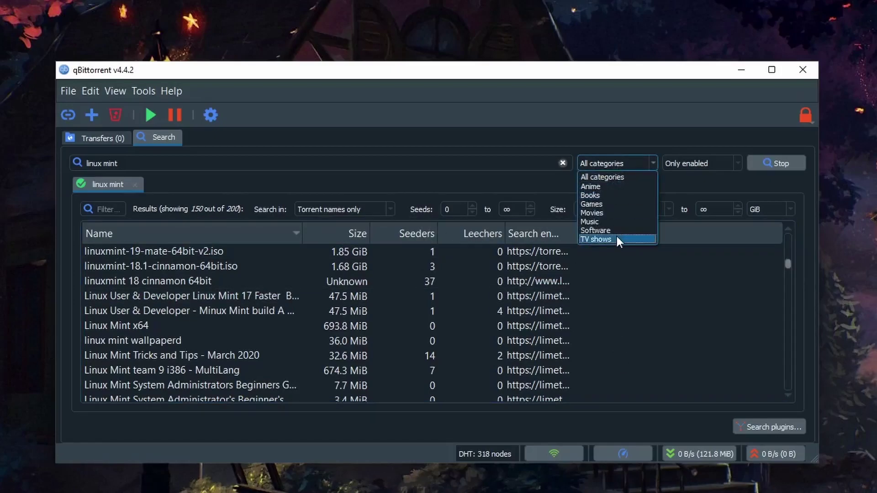
left_click(710, 158)
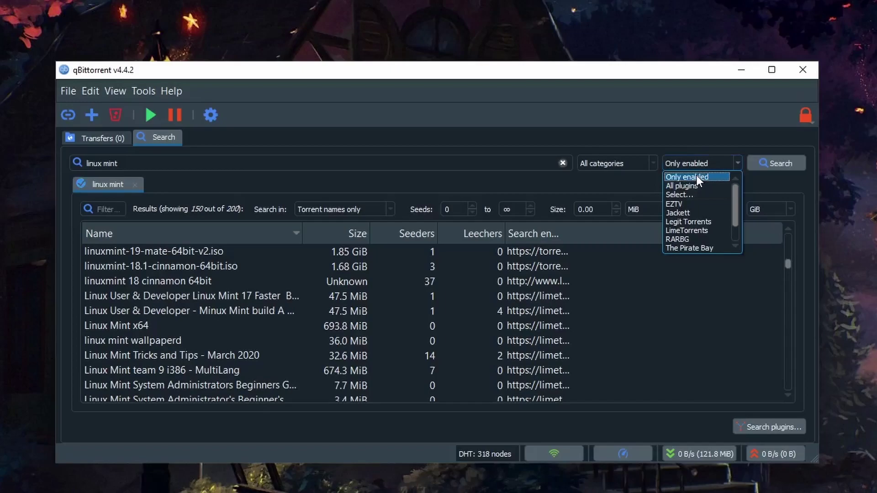
left_click(694, 230)
left_click(761, 163)
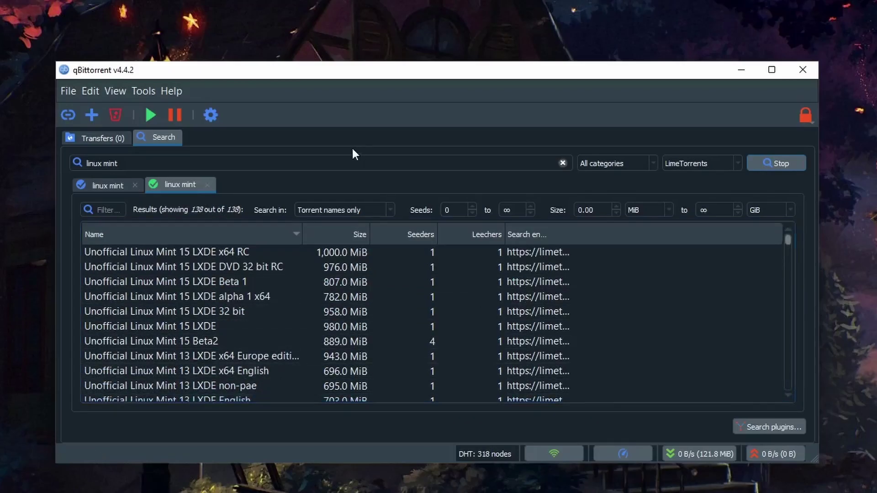
left_click(441, 209)
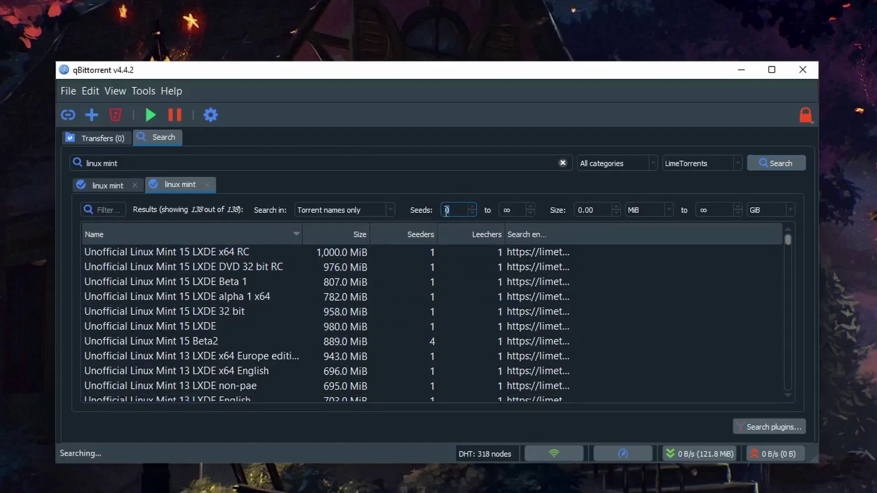
left_click(511, 211)
In the Search plugins list, disable The Pirate Bay plugin and then re-enable it
left_click(758, 427)
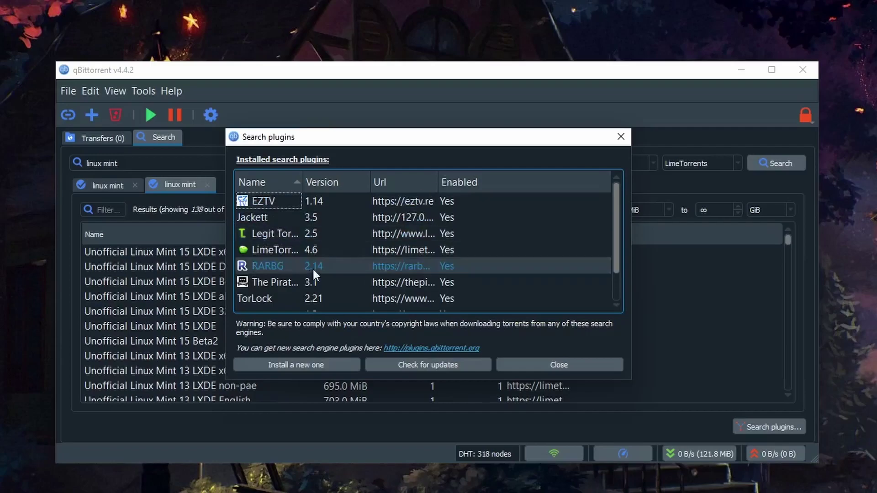
left_click(263, 282)
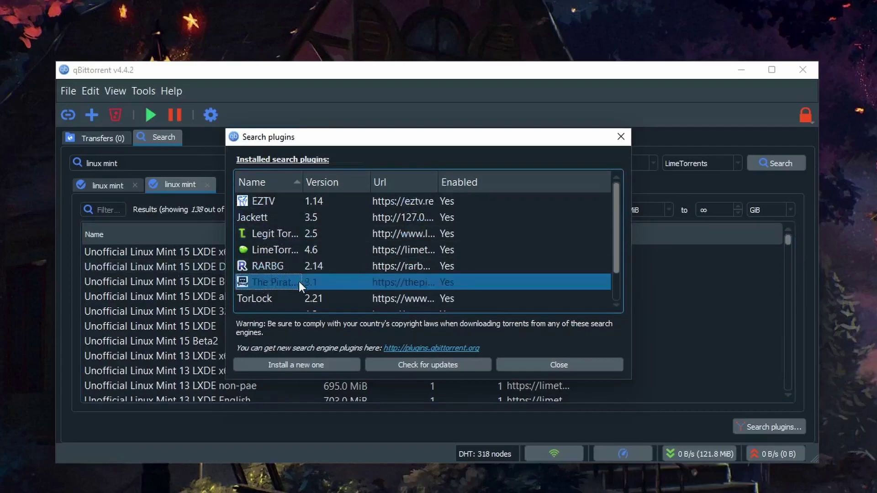
right_click(315, 281)
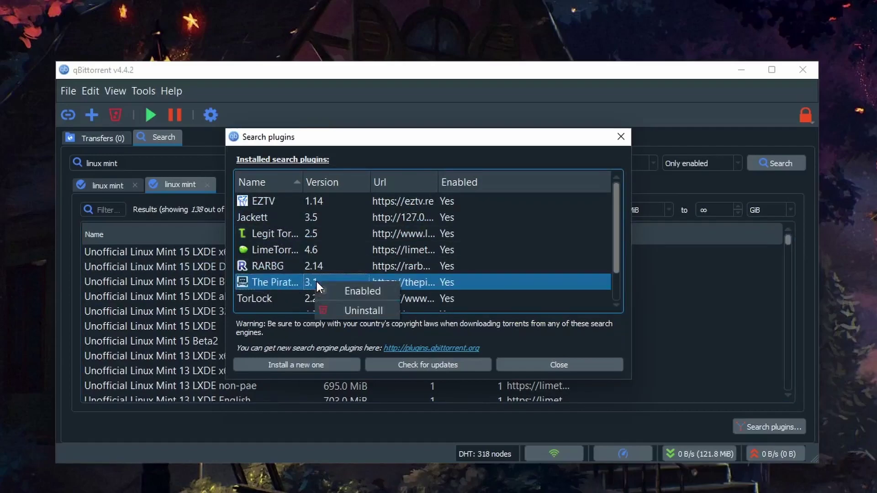
left_click(363, 291)
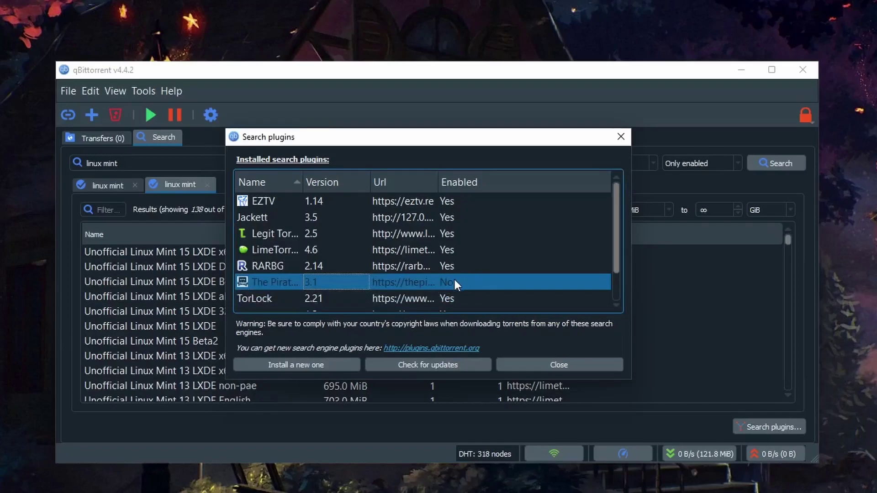
right_click(392, 279)
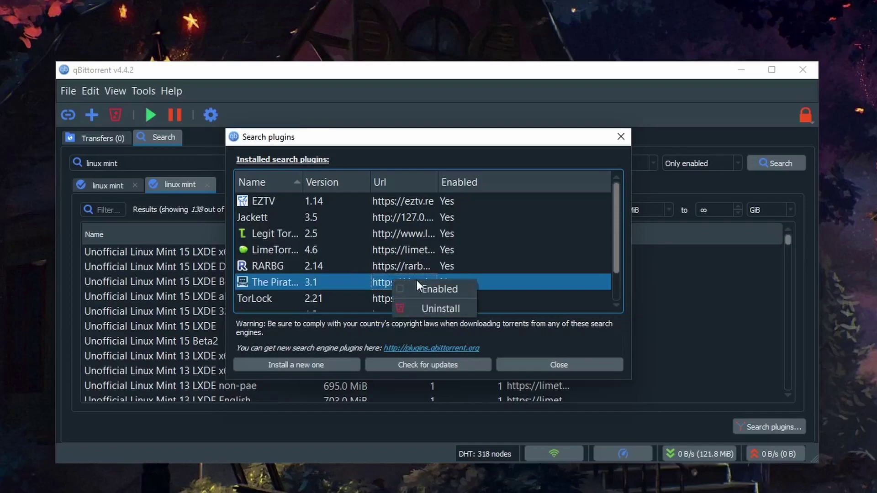
left_click(414, 288)
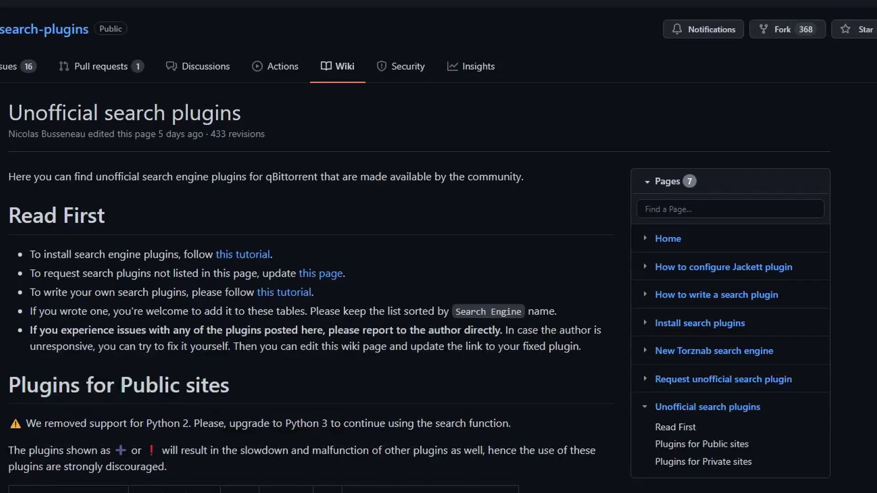
Scroll the Unofficial search plugins wiki to Linux Tracker and open its linuxtracker.py source
scroll(263, 246, "down", 15)
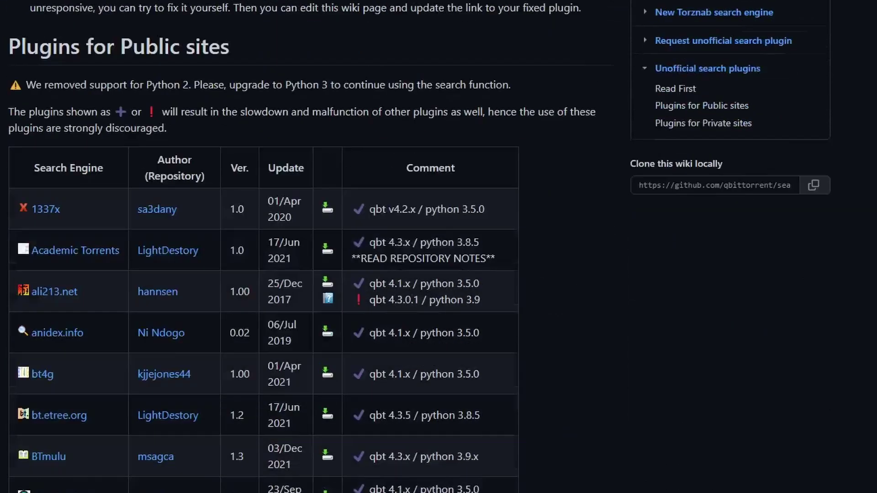
scroll(263, 247, "down", 10)
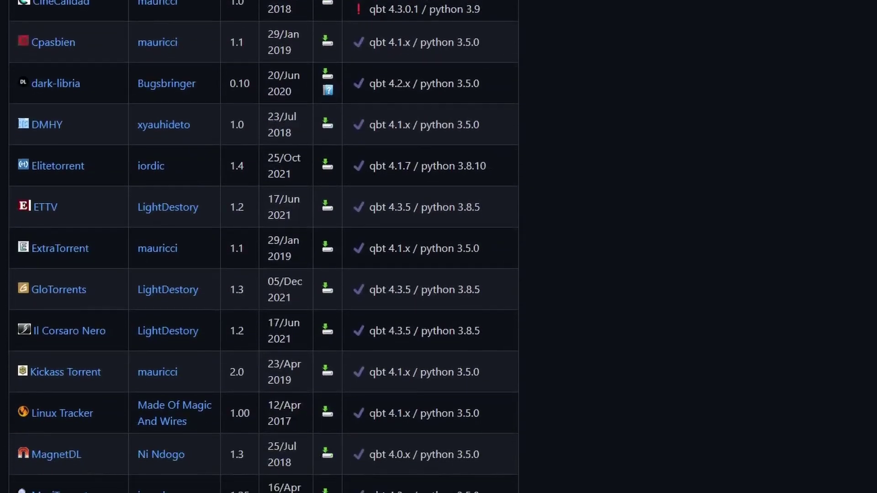
scroll(263, 247, "down", 3)
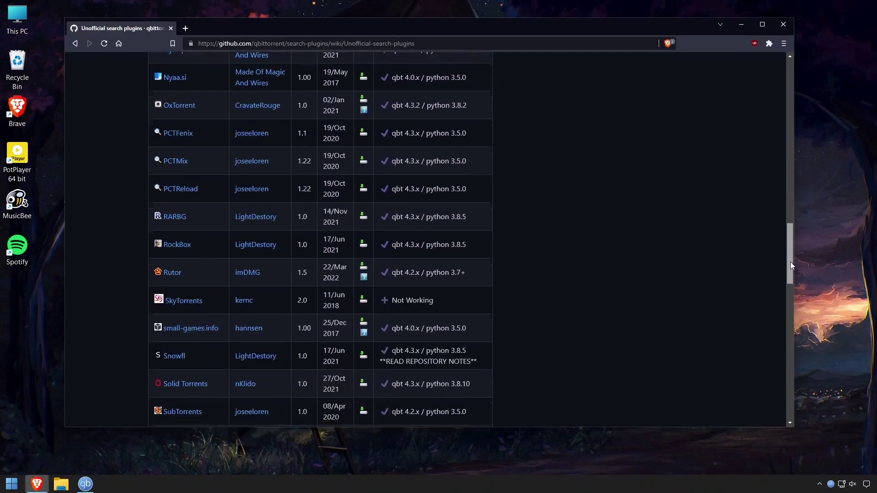
left_click_drag(791, 262, 770, 201)
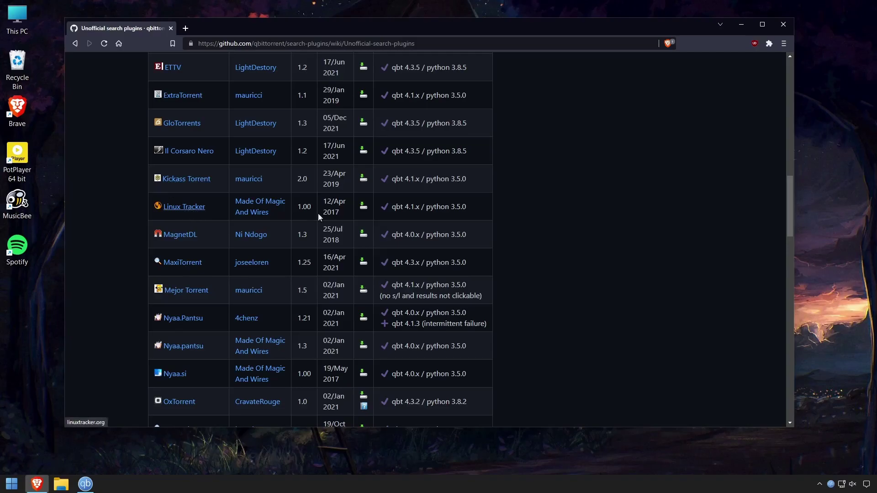
left_click(364, 206)
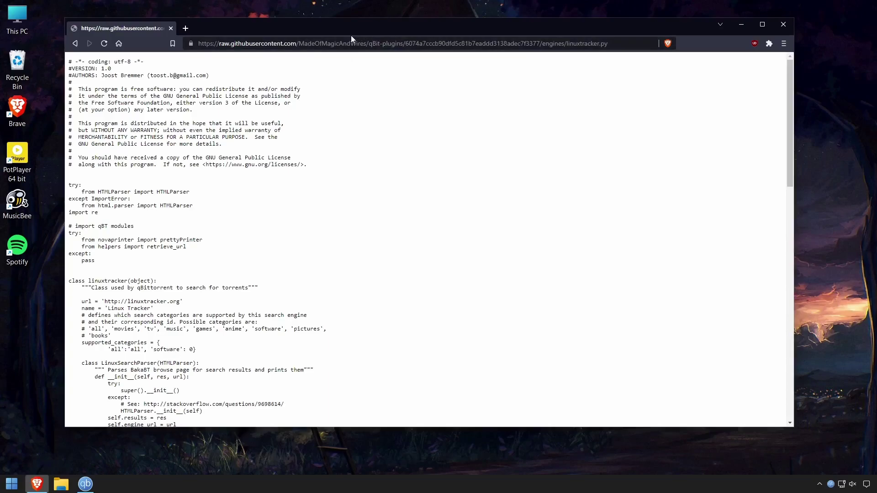
Save the linuxtracker.py page to the Desktop, then switch back to qBittorrent
right_click(350, 68)
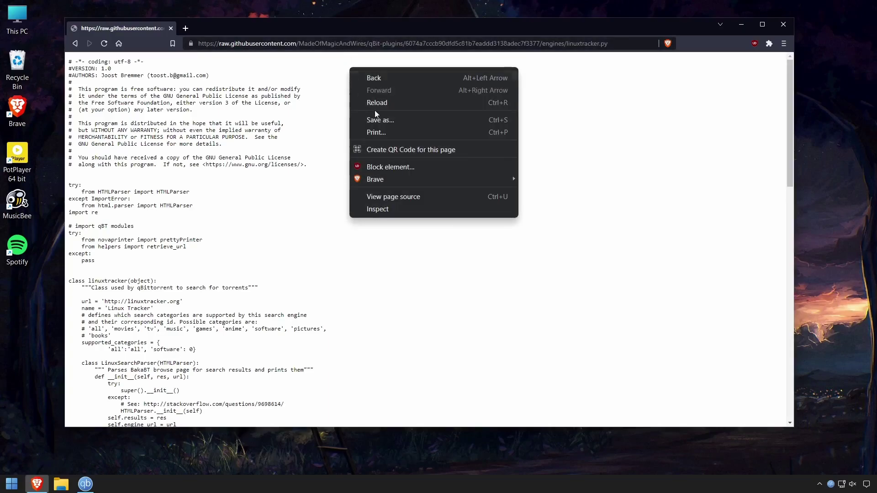
left_click(390, 119)
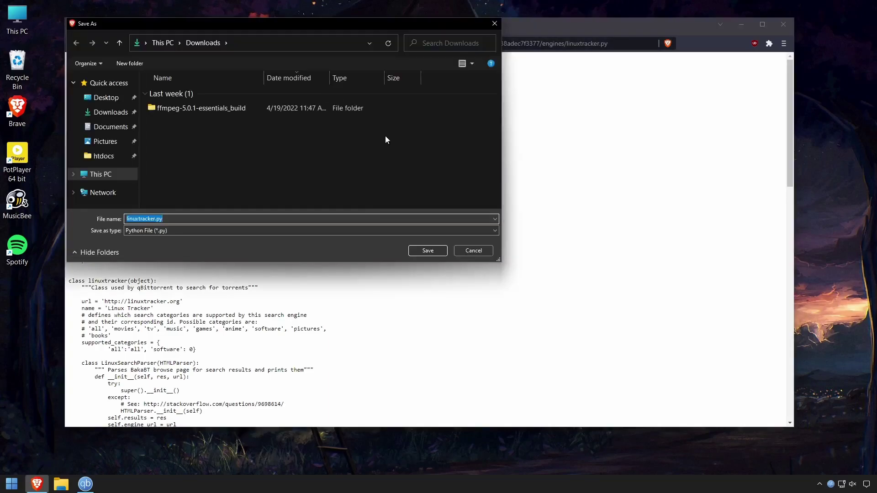
left_click(106, 97)
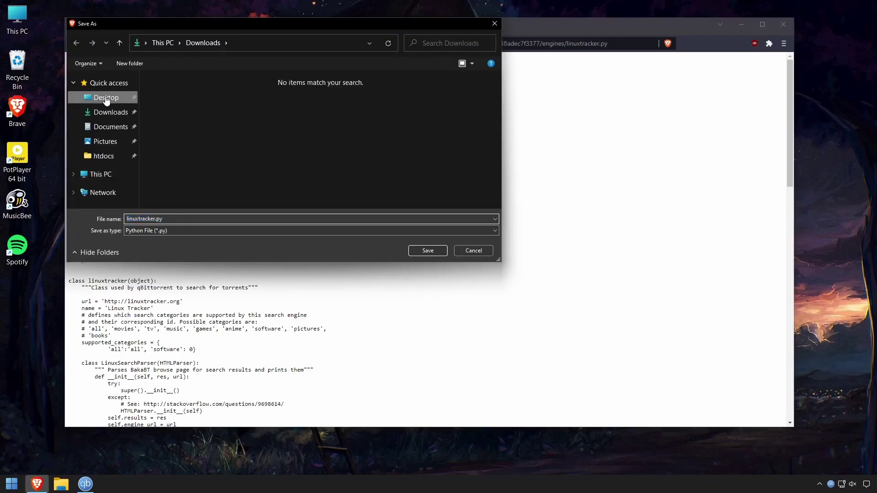
left_click(433, 255)
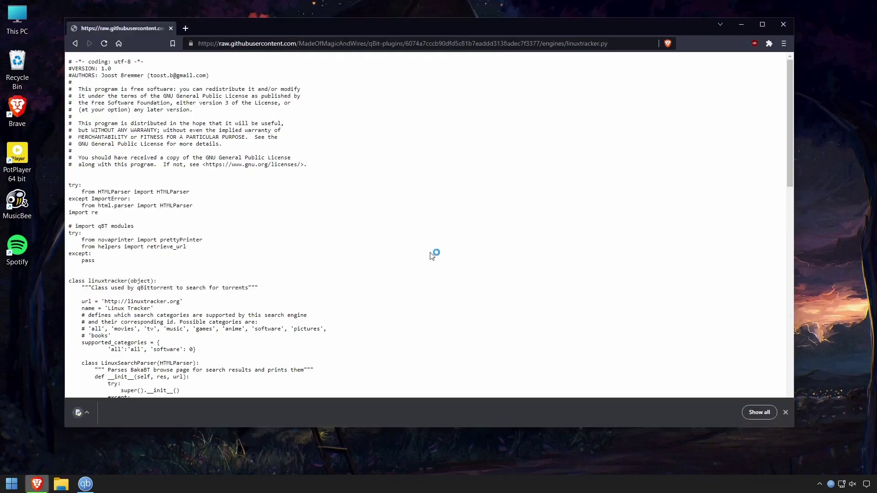
left_click(82, 488)
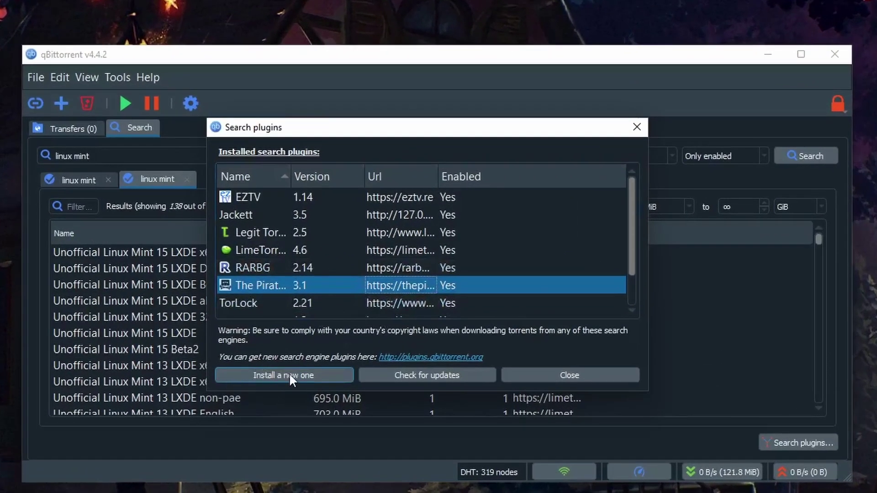
Install Linux Tracker from the local Desktop file linuxtracker.py, then close the plugin list
left_click(290, 376)
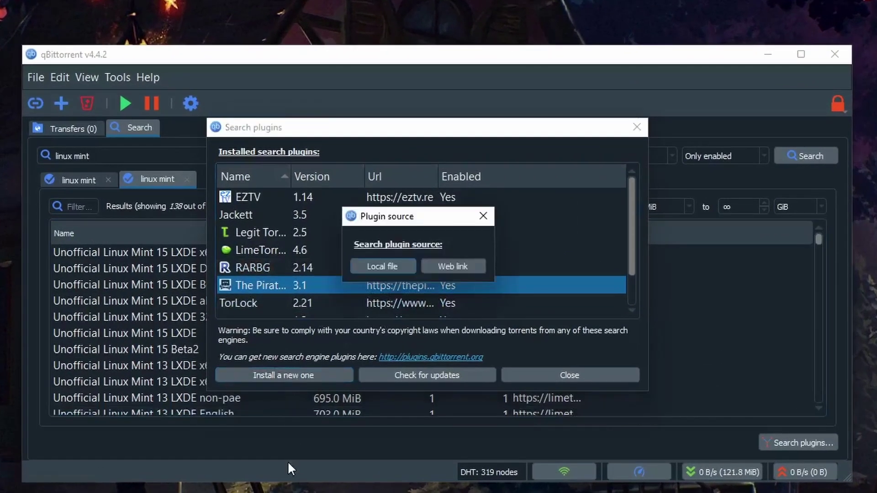
left_click(376, 266)
left_click(391, 359)
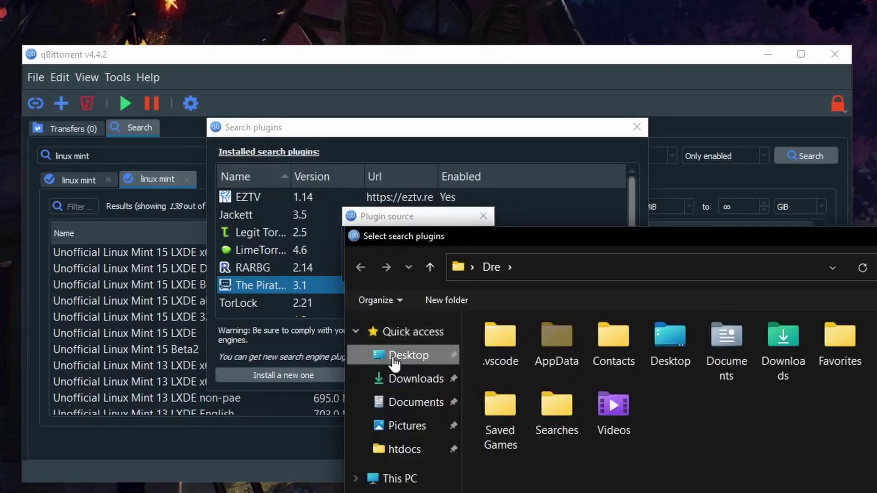
double_click(526, 366)
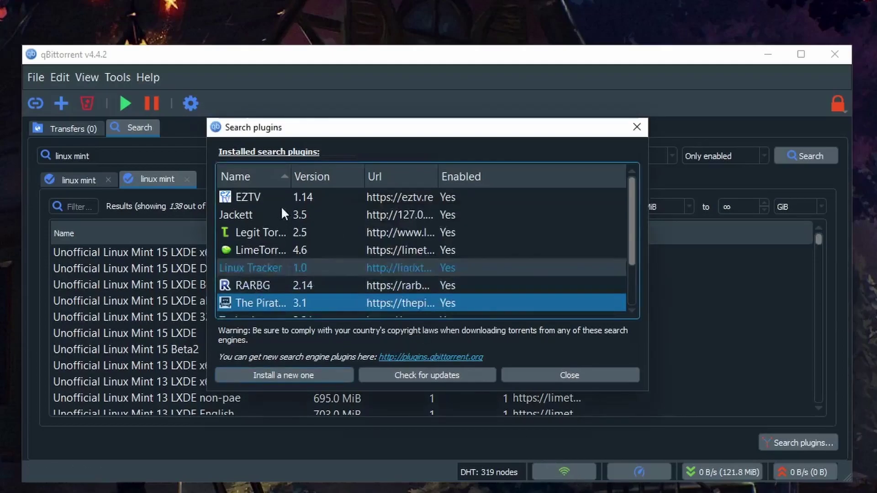
left_click(281, 264)
left_click_drag(293, 171, 386, 174)
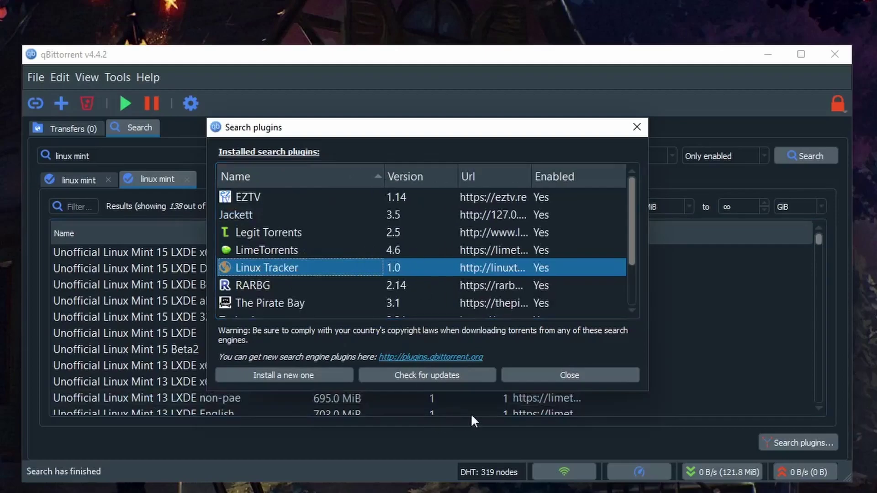
left_click(572, 375)
Change the query to 'linux mint 20', run it, and widen the results Name column
left_click(118, 157)
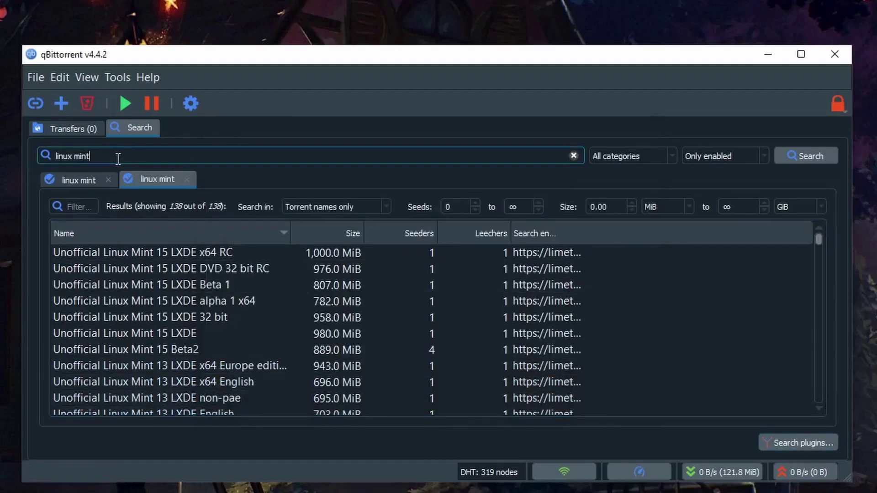
type("20")
key("Return")
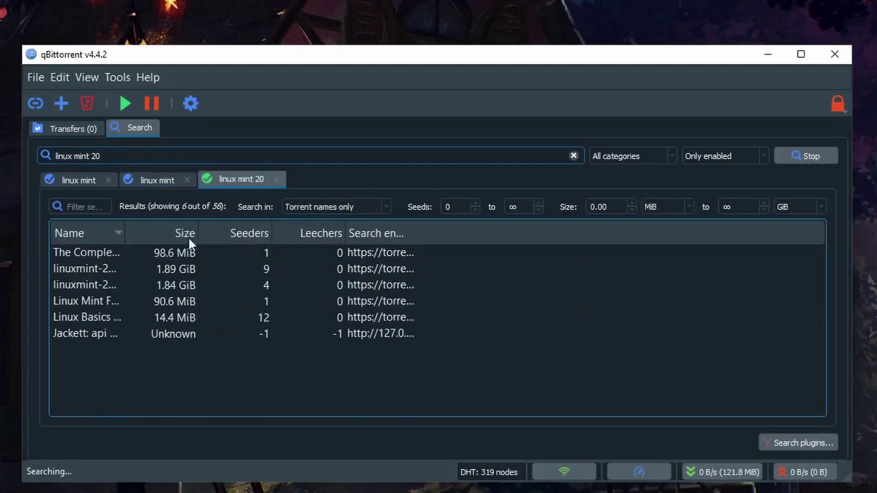
left_click_drag(125, 233, 268, 236)
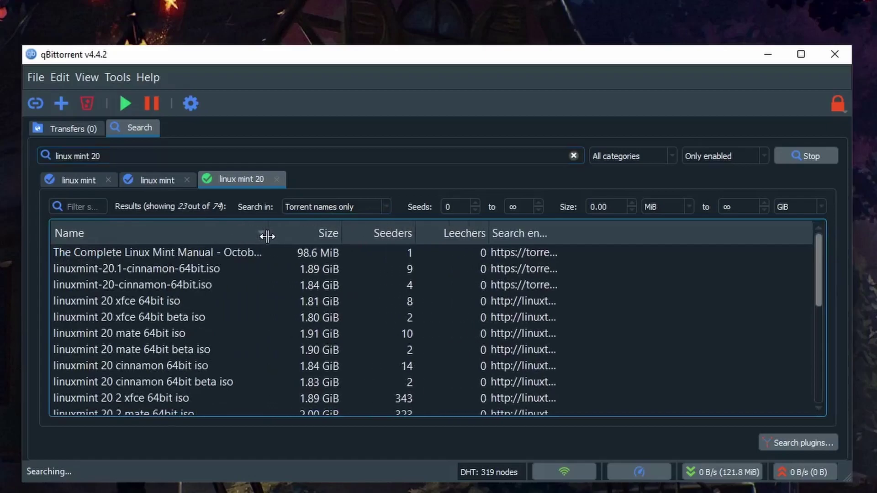
Scroll the results and select the Linux Mint 20 3 Cinnamon Edge 64Bit ISO entry
scroll(188, 366, "down", 2)
scroll(187, 380, "down", 2)
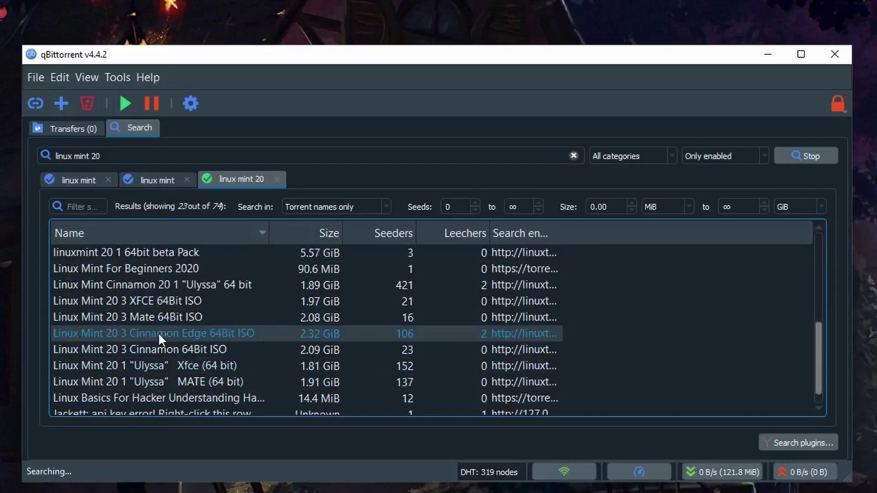
left_click(552, 317)
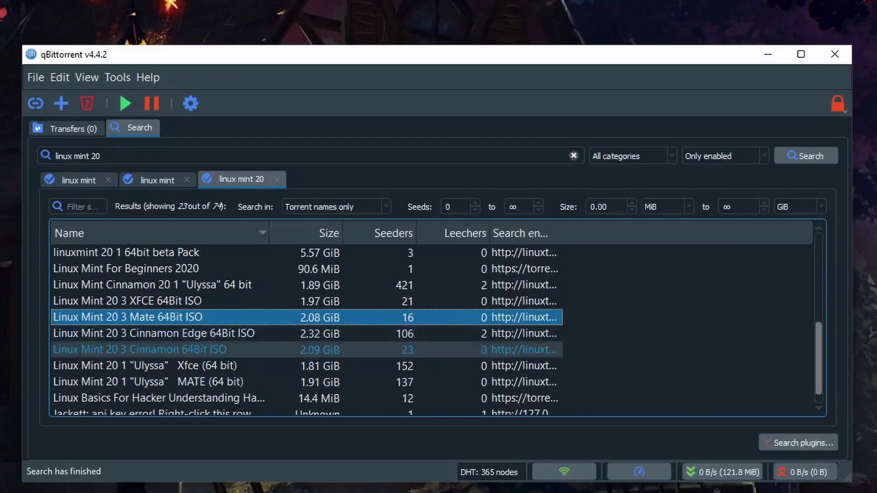
left_click(177, 334)
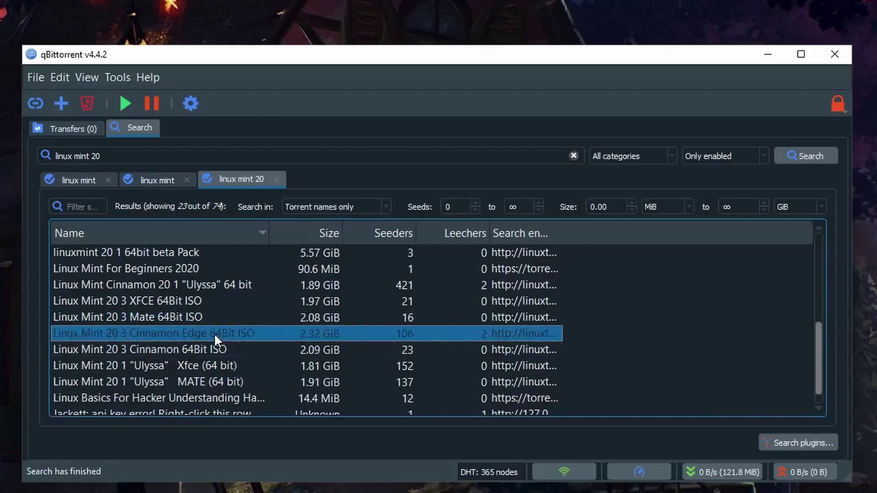
Open the Cinnamon Edge ISO download window with sequential order and first/last pieces first enabled
right_click(284, 333)
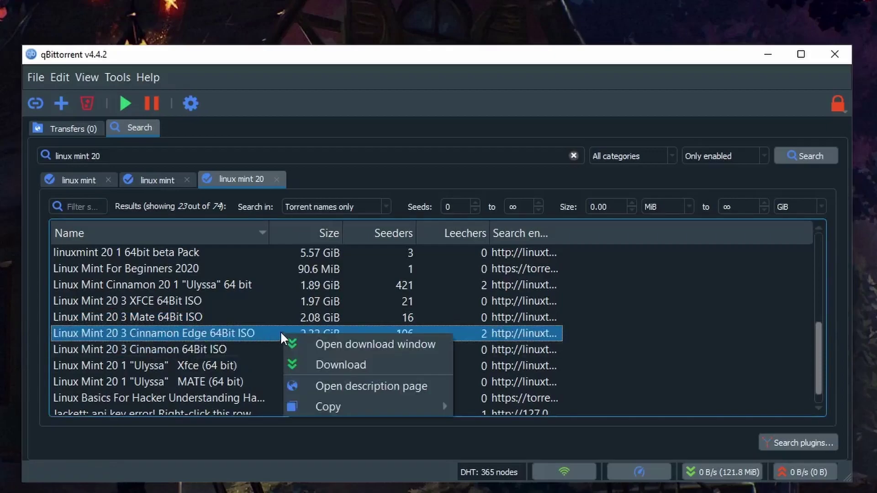
left_click(403, 344)
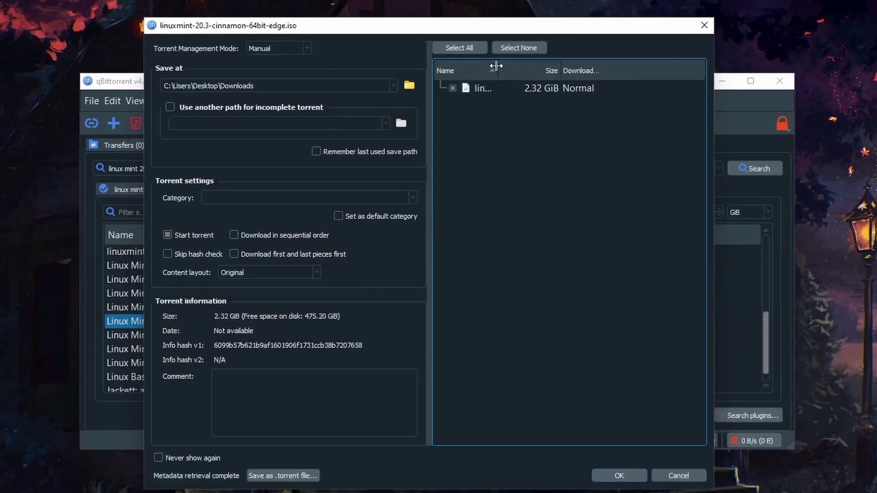
left_click_drag(496, 66, 566, 73)
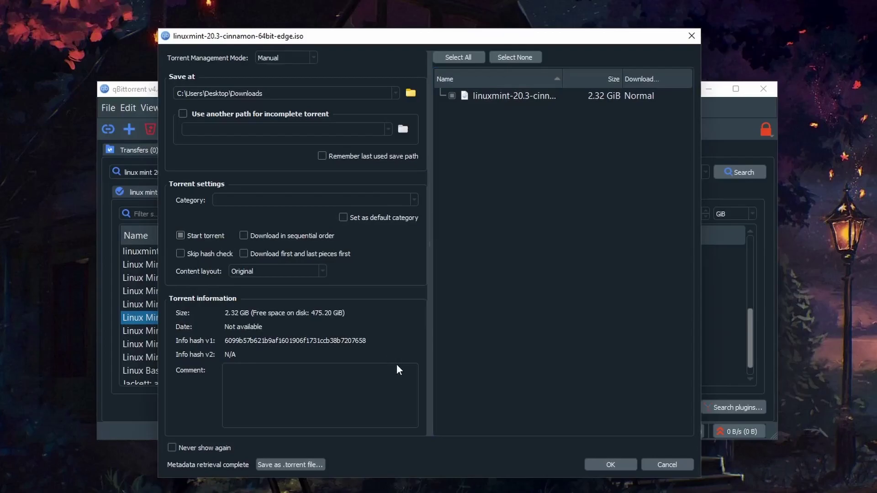
left_click(309, 235)
left_click(301, 253)
Confirm adding the Linux Mint 20.3 Cinnamon Edge torrent and select it in Transfers to watch its progress
left_click(594, 463)
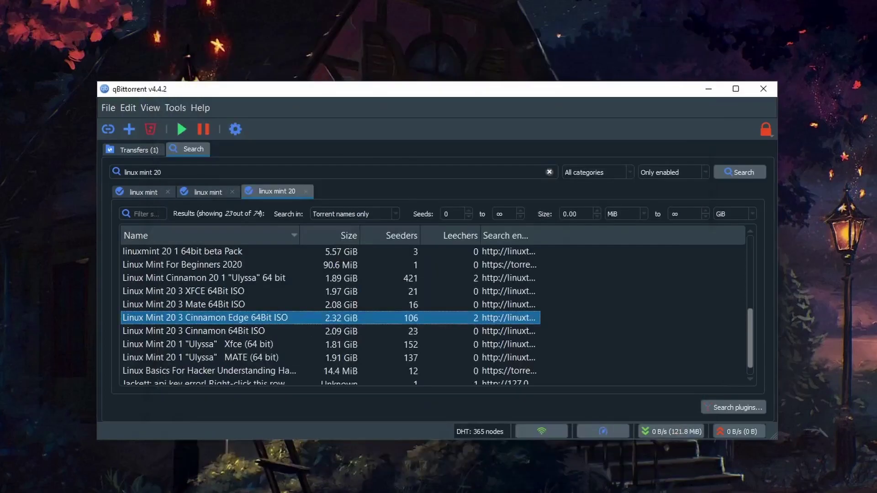
left_click(129, 149)
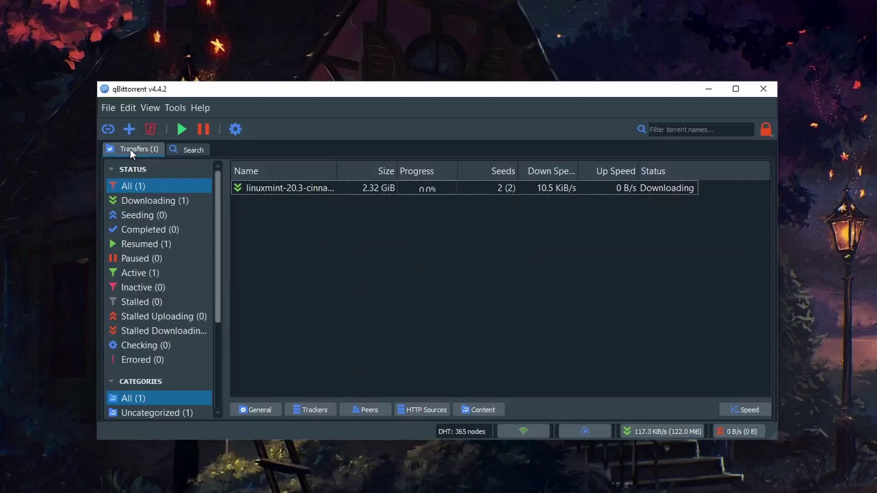
left_click(457, 192)
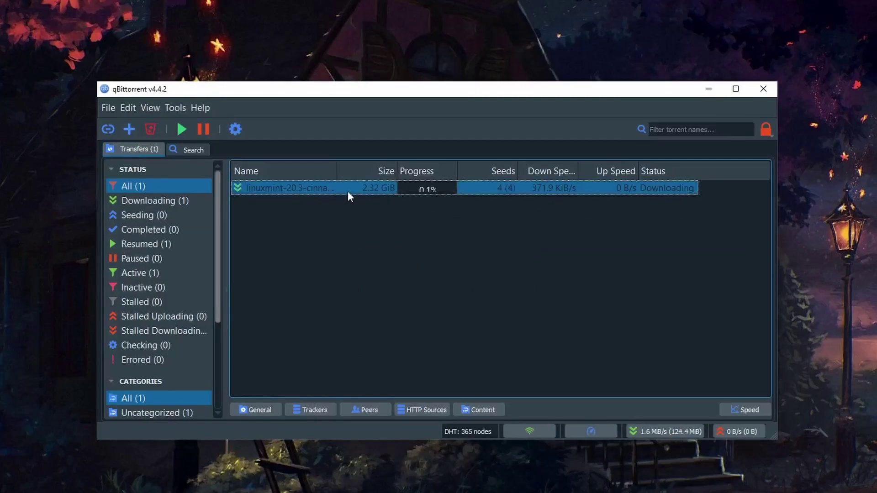